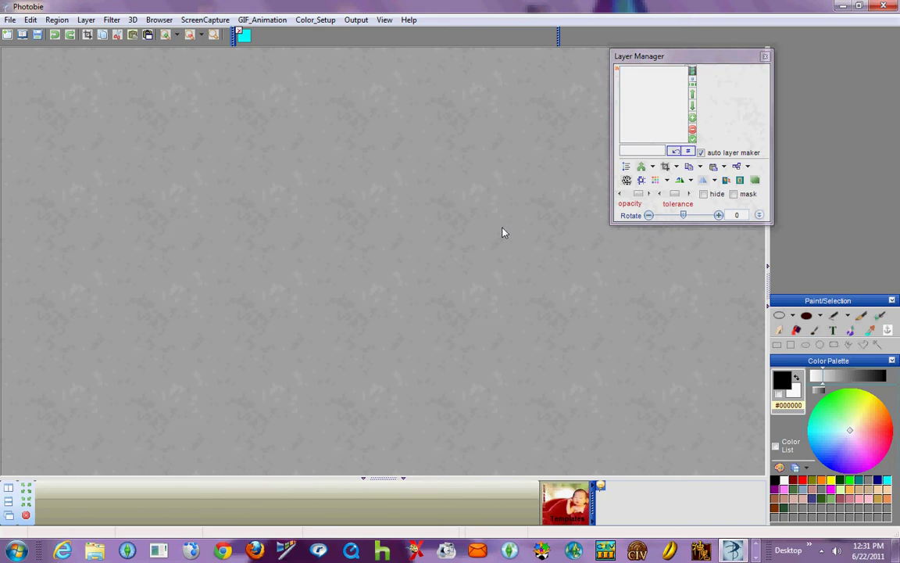
Step: Open Screenshot-27.jpg, the dark night garden scene, from the Pictures for Video Tutorials folder
click(10, 19)
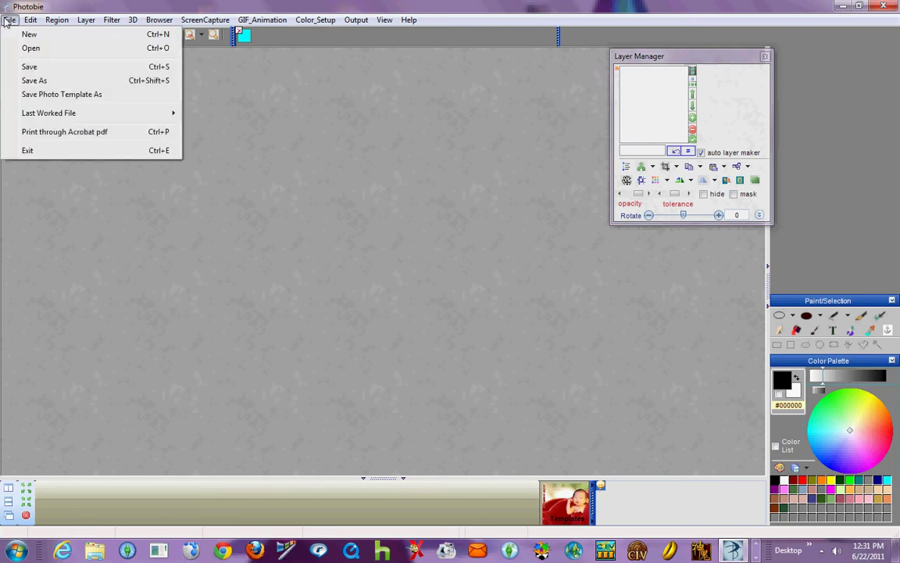
click(32, 48)
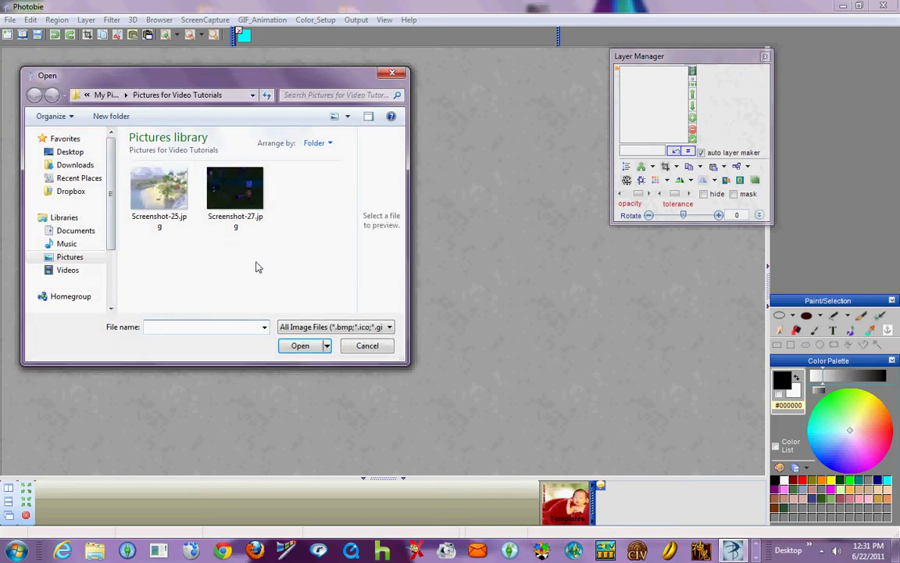
click(234, 191)
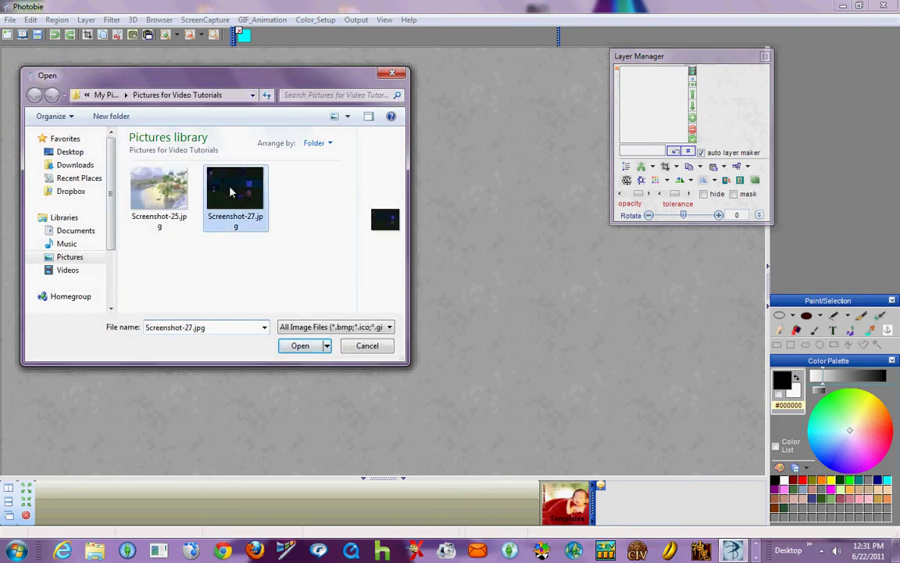
click(299, 349)
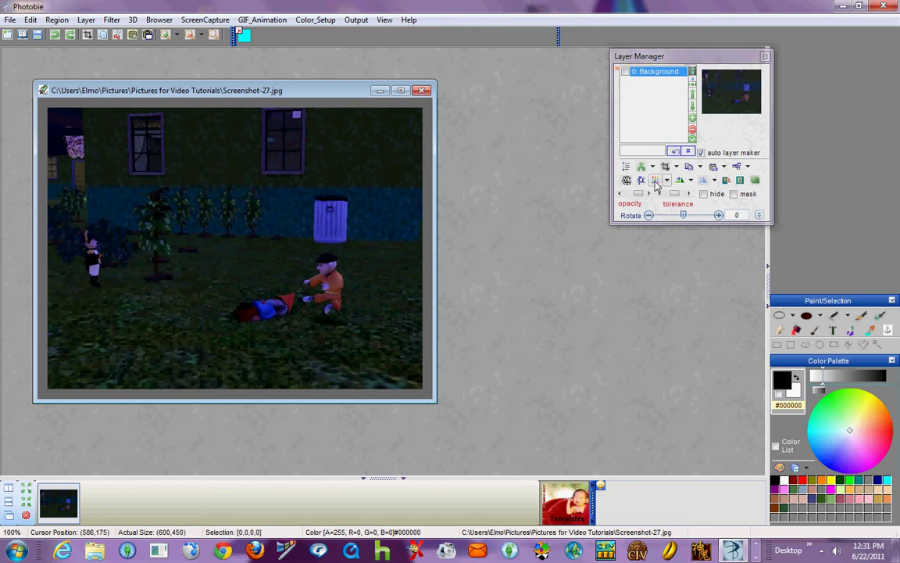
Step: Browse the colour-adjustment list, then reopen Adjust Color for the night scene's background layer
click(654, 181)
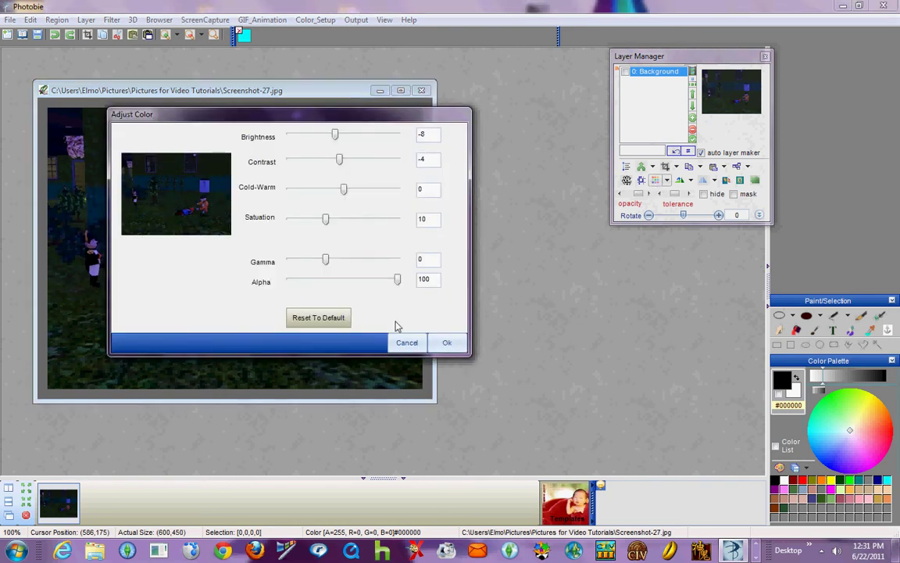
click(408, 344)
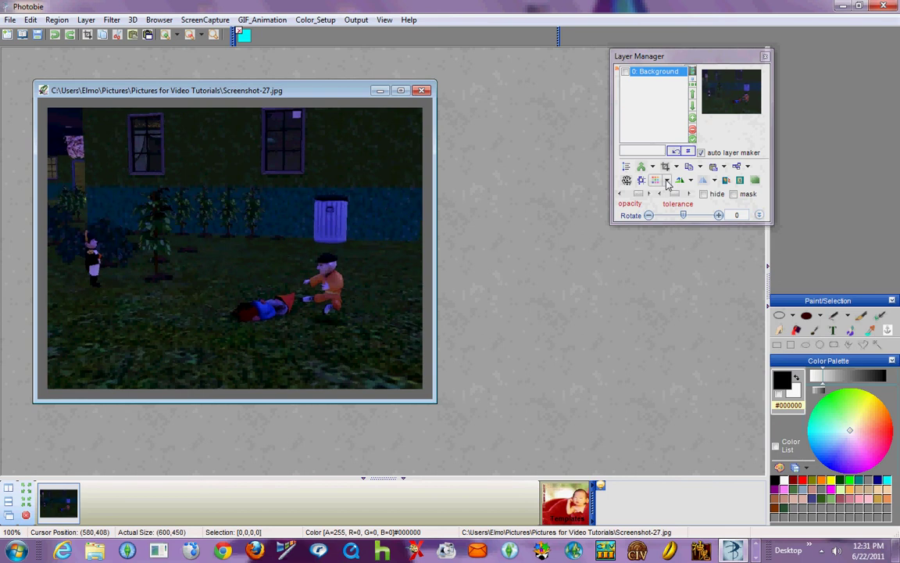
click(668, 182)
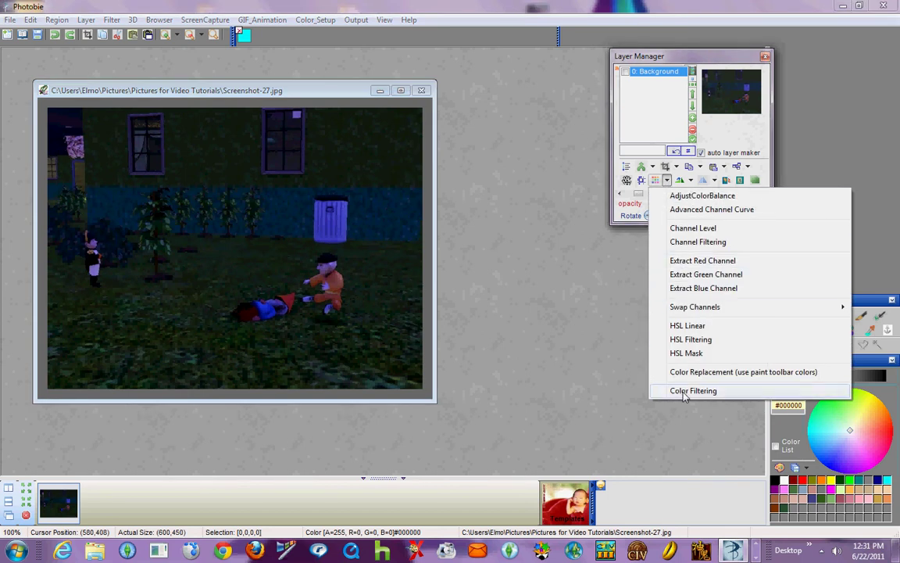
click(575, 315)
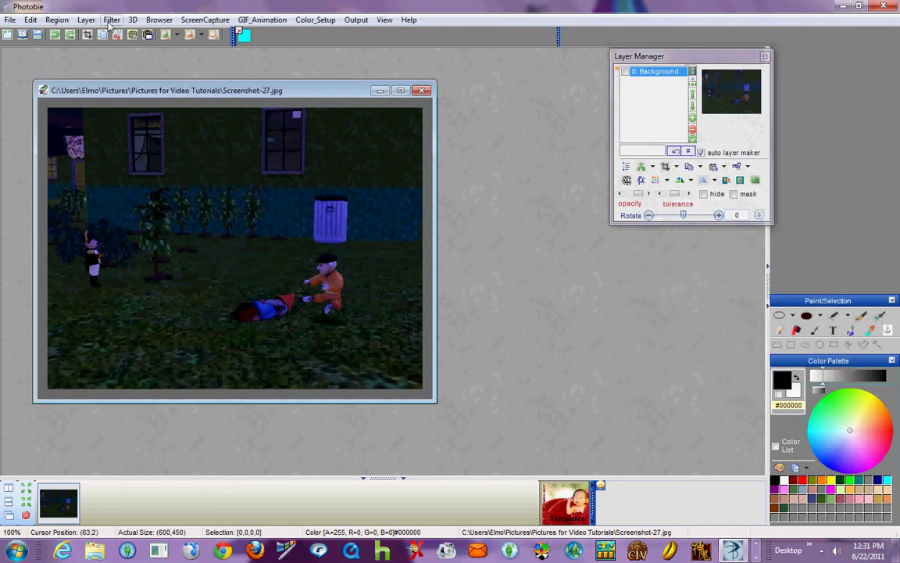
click(655, 180)
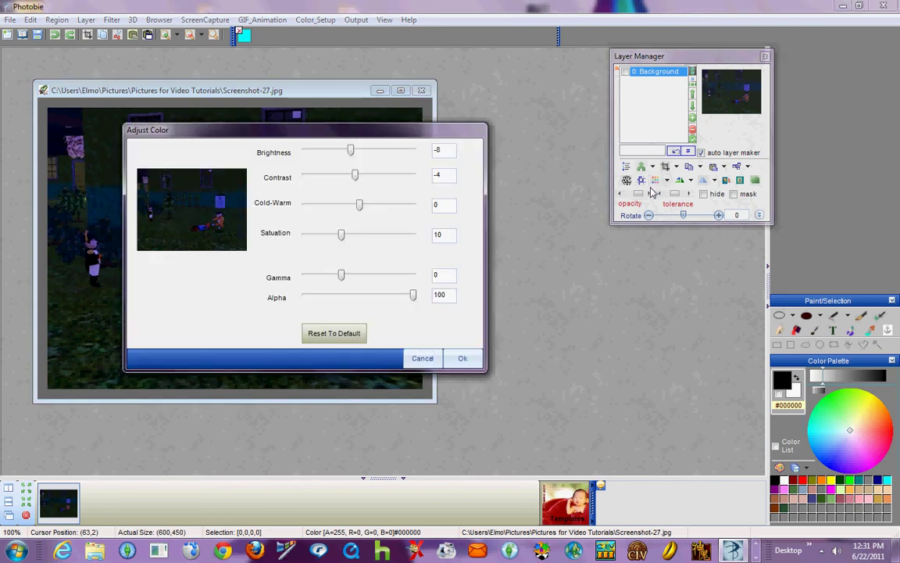
click(86, 20)
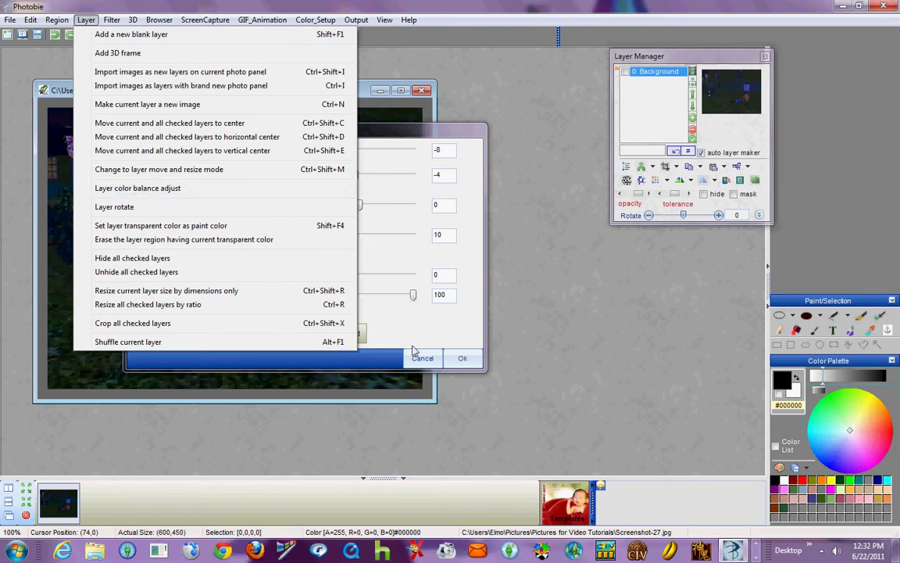
Step: Set the night garden's brightness to 7 in Adjust Color and apply it
click(136, 188)
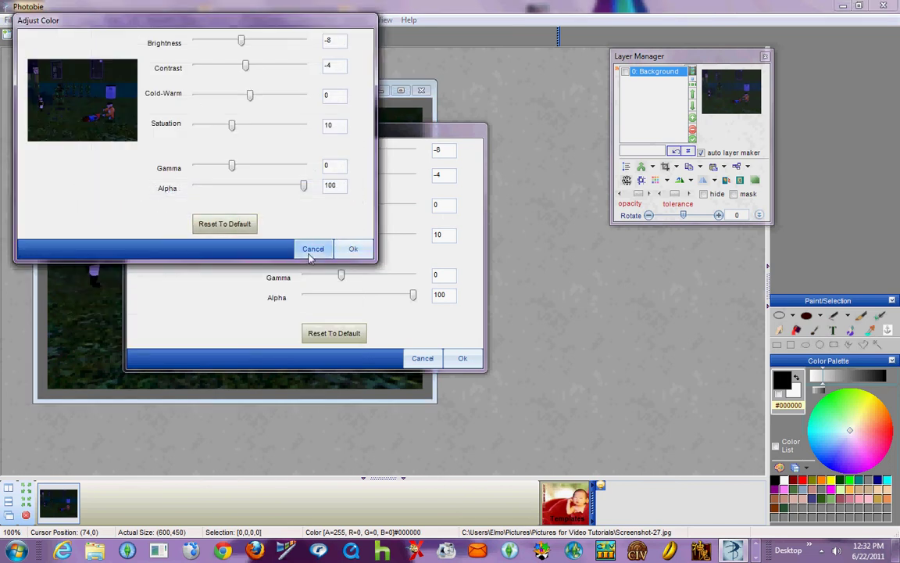
click(353, 250)
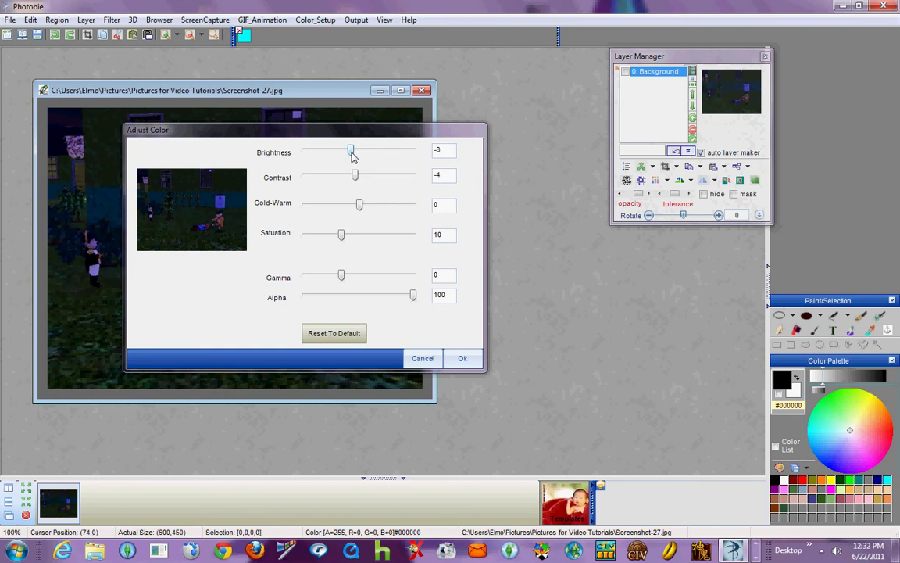
drag(351, 154, 364, 159)
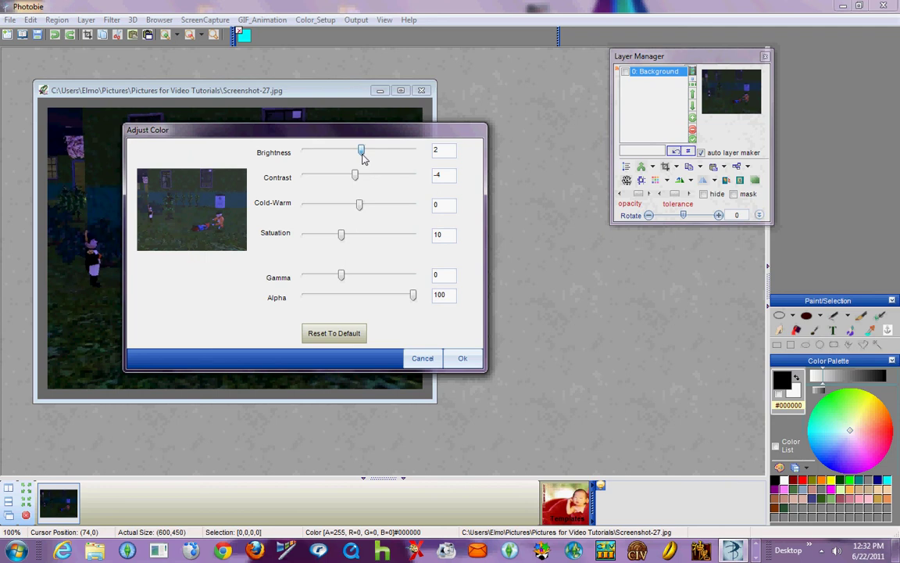
drag(364, 159, 422, 164)
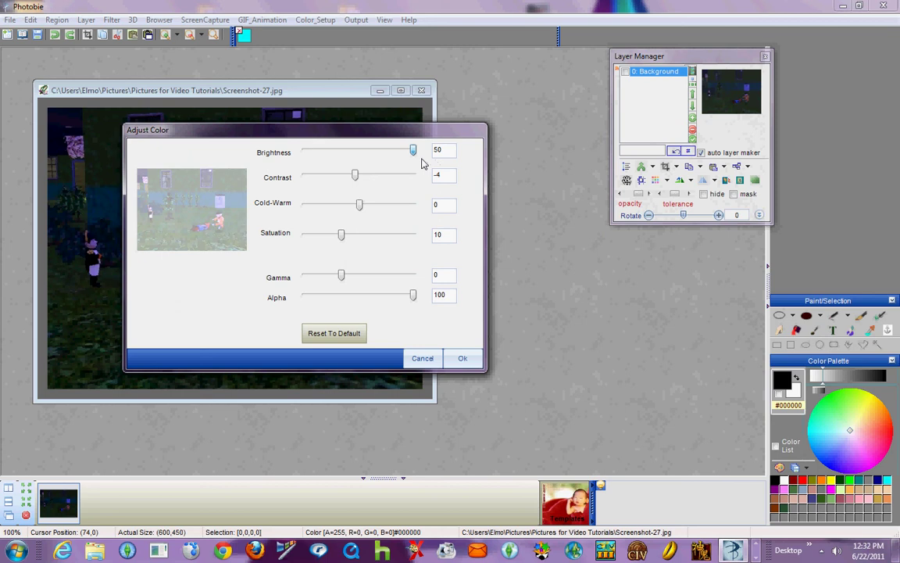
mouse_move(418, 162)
mouse_down()
mouse_move(278, 161)
mouse_move(359, 177)
mouse_up()
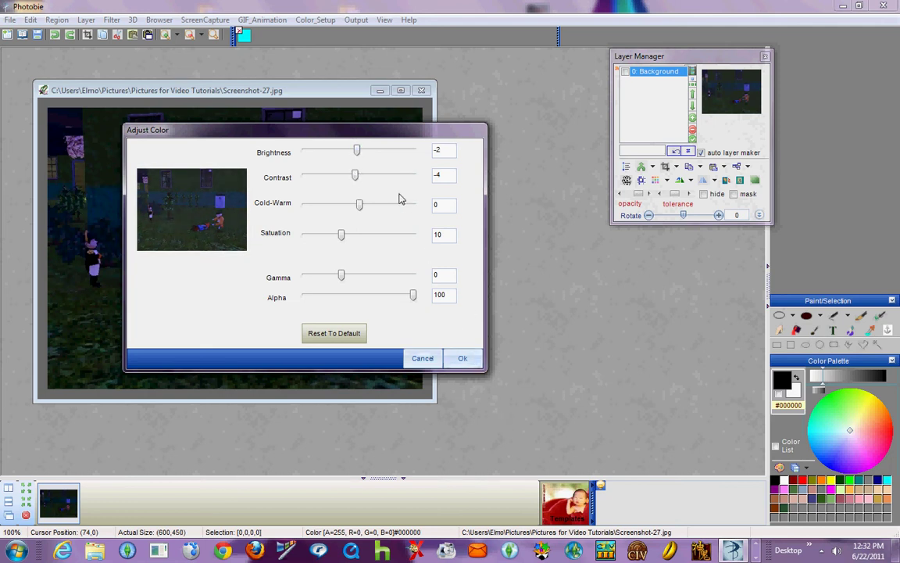
drag(357, 150, 366, 150)
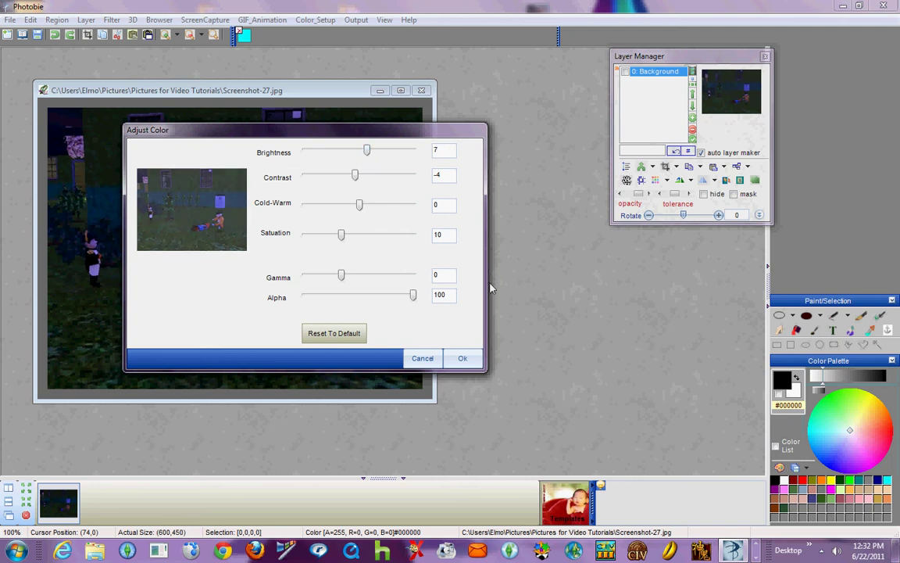
click(461, 360)
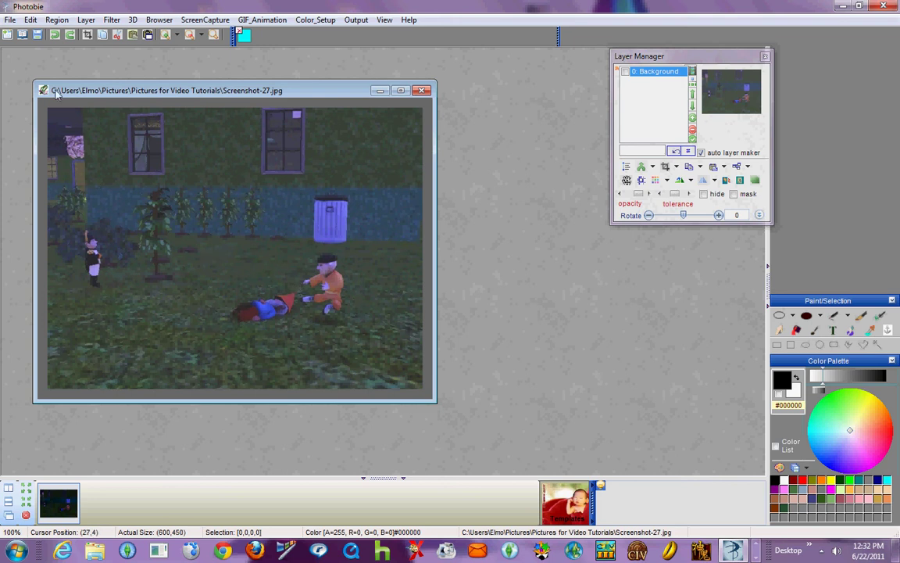
Step: Swap the night image for Screenshot-25.jpg, the bright domed beach resort scene
click(420, 91)
click(17, 19)
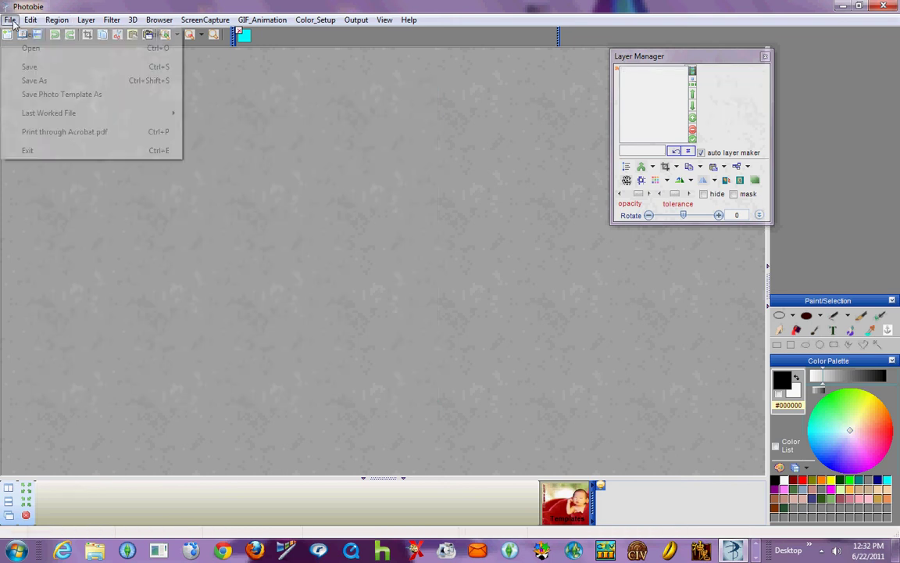
click(28, 50)
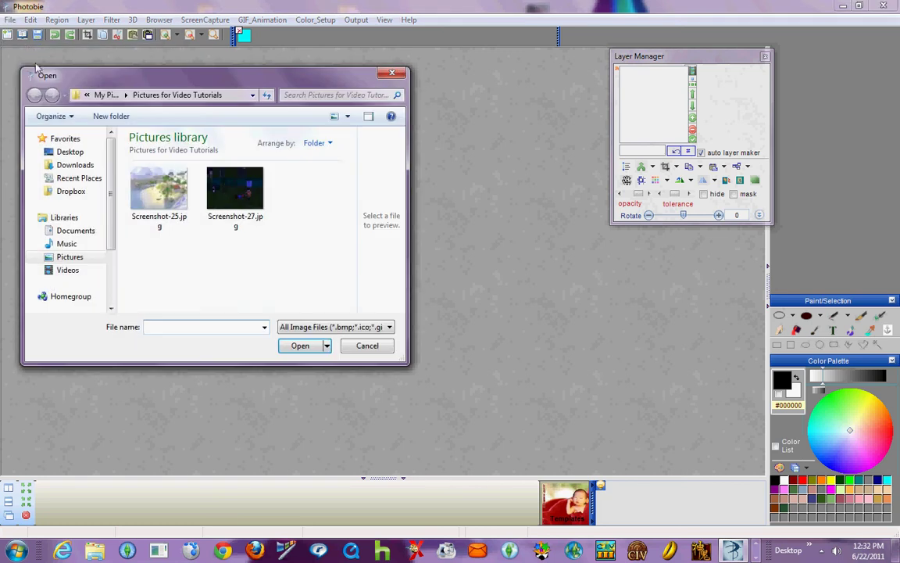
click(159, 192)
click(297, 346)
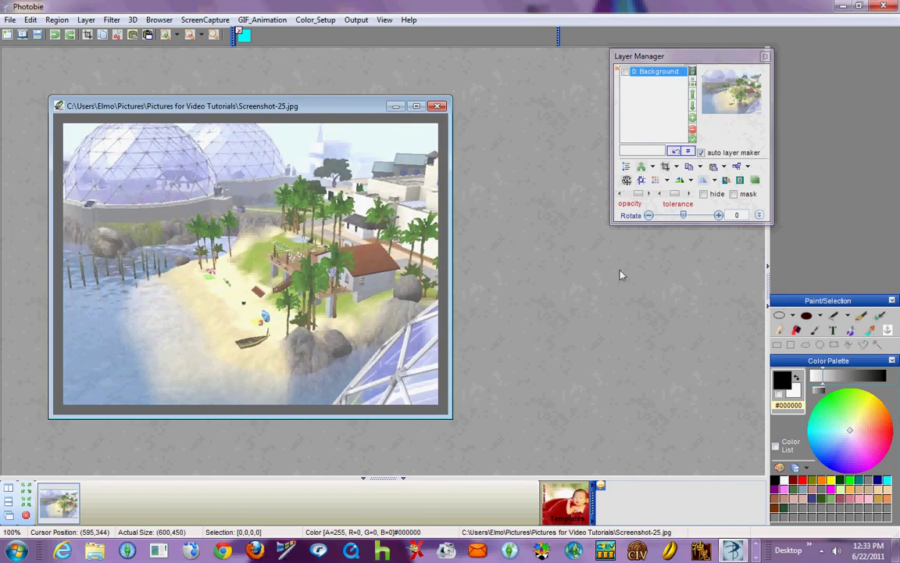
Step: Lower the beach screenshot's brightness to -21 in Adjust Color
click(656, 181)
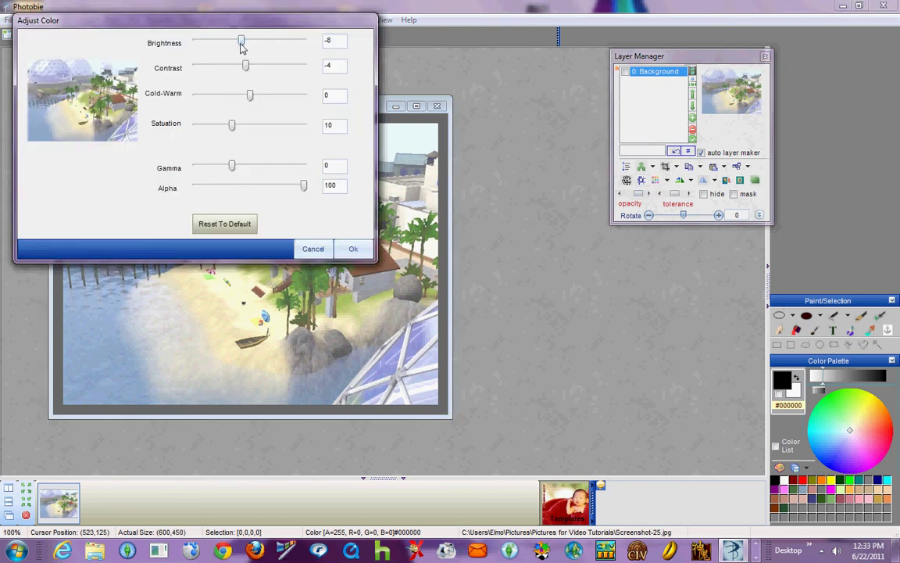
drag(241, 45, 227, 50)
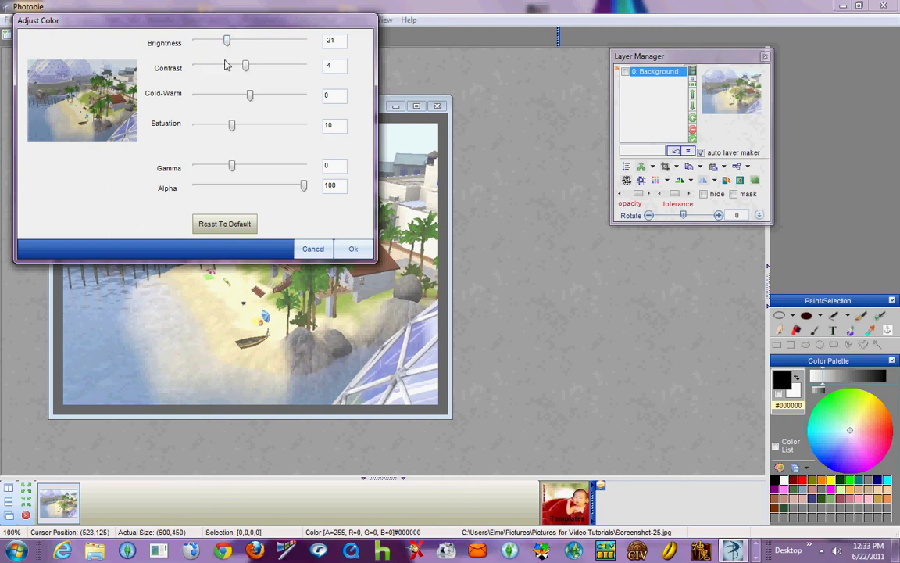
click(352, 250)
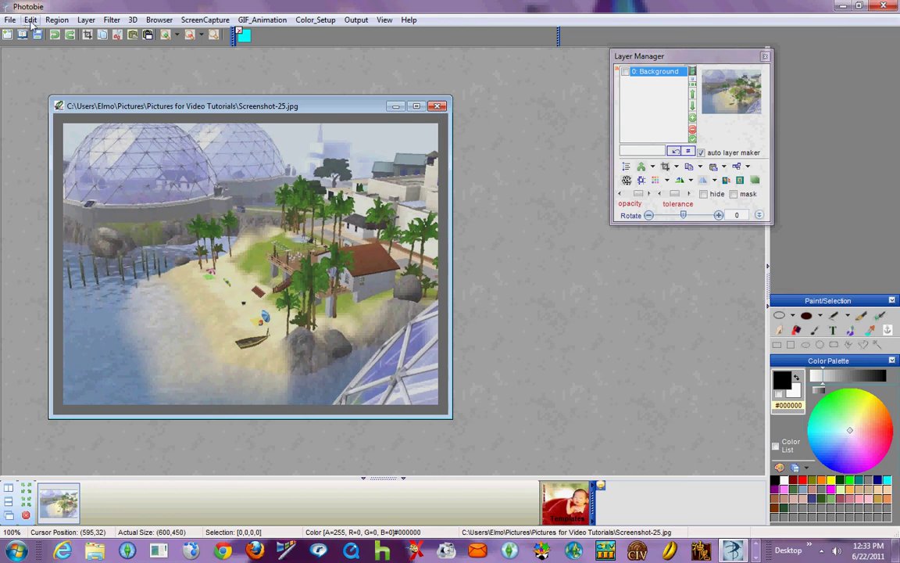
Step: Apply Channel Level with synced channels and the input black point raised to 65
click(667, 181)
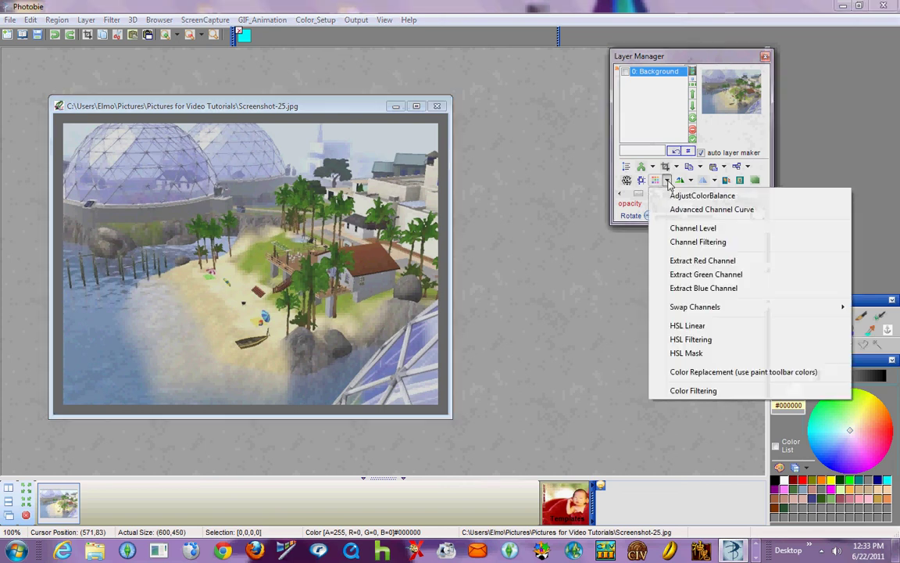
click(683, 231)
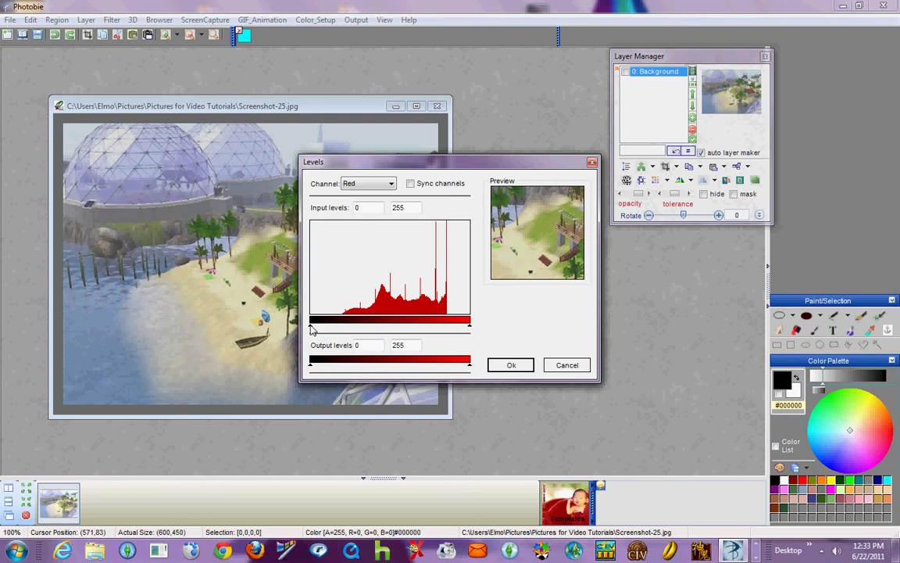
mouse_move(311, 329)
mouse_down()
mouse_move(366, 330)
mouse_move(339, 329)
mouse_up()
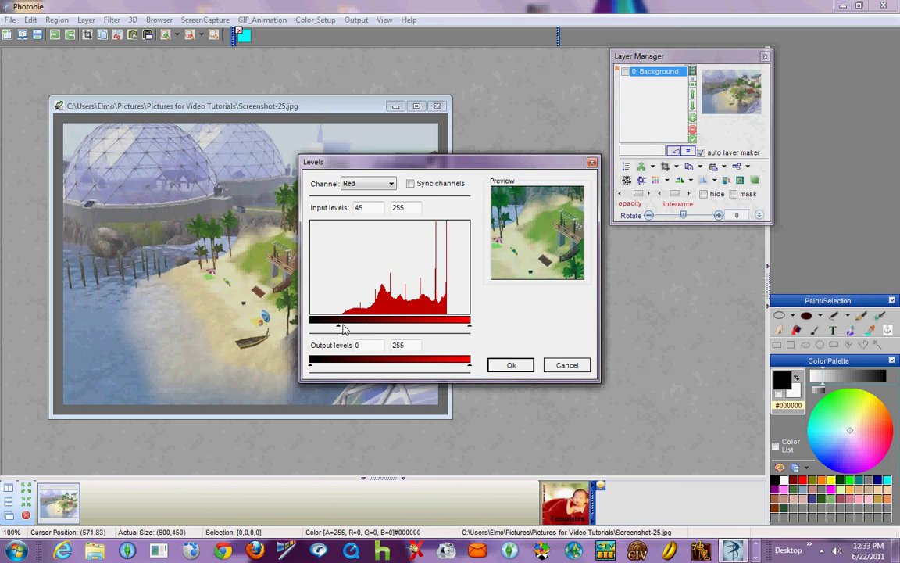
click(410, 182)
drag(348, 329, 358, 330)
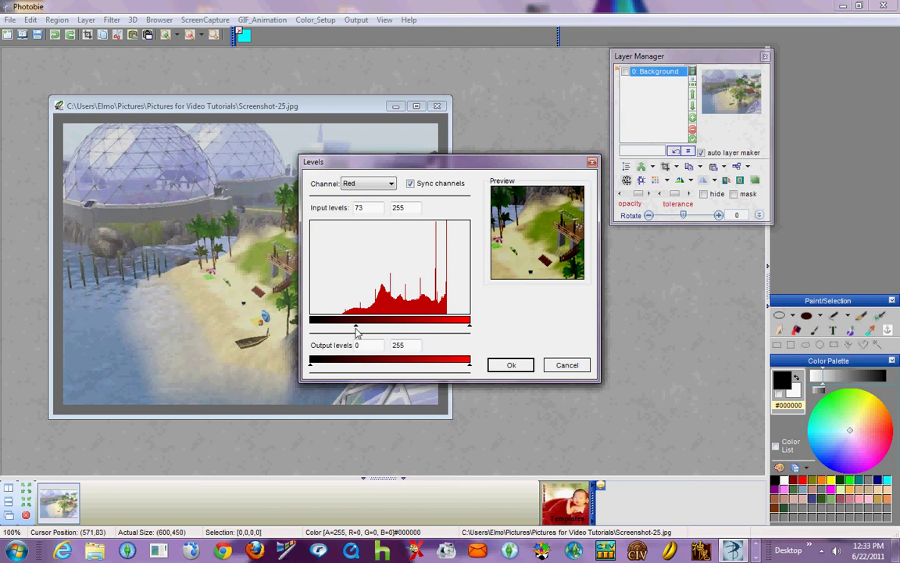
mouse_move(358, 330)
mouse_down()
mouse_move(337, 329)
mouse_move(351, 329)
mouse_up()
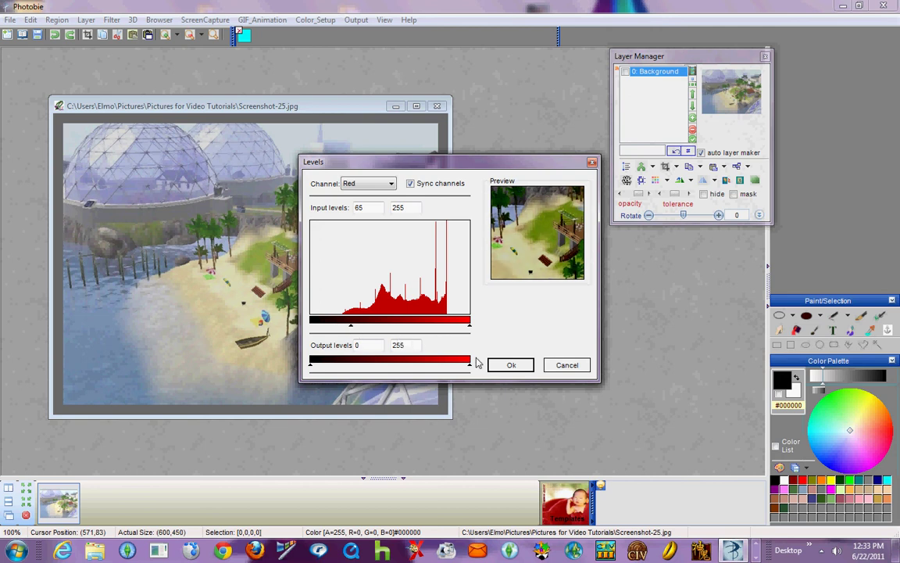
click(516, 367)
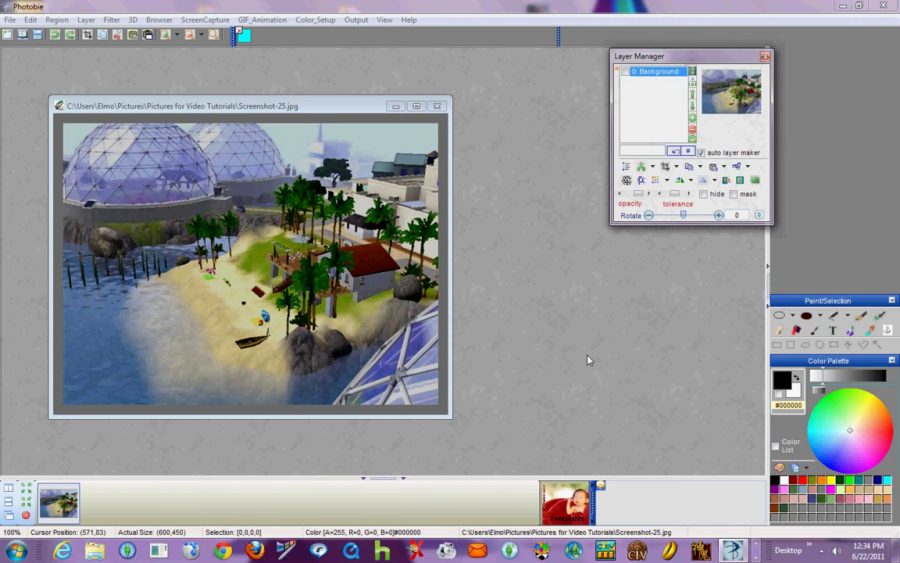
Step: Undo the levels change and clone the whole background layer into a second layer
click(30, 19)
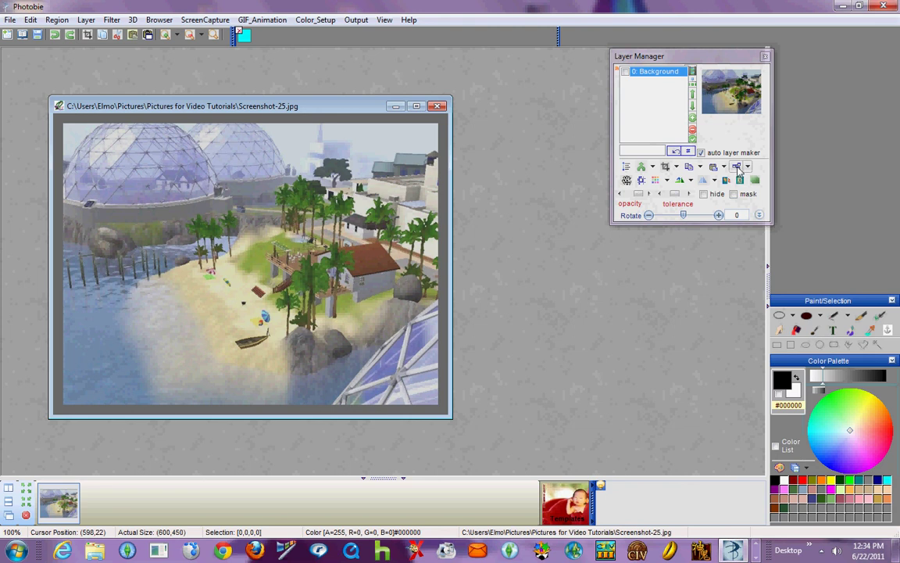
click(747, 166)
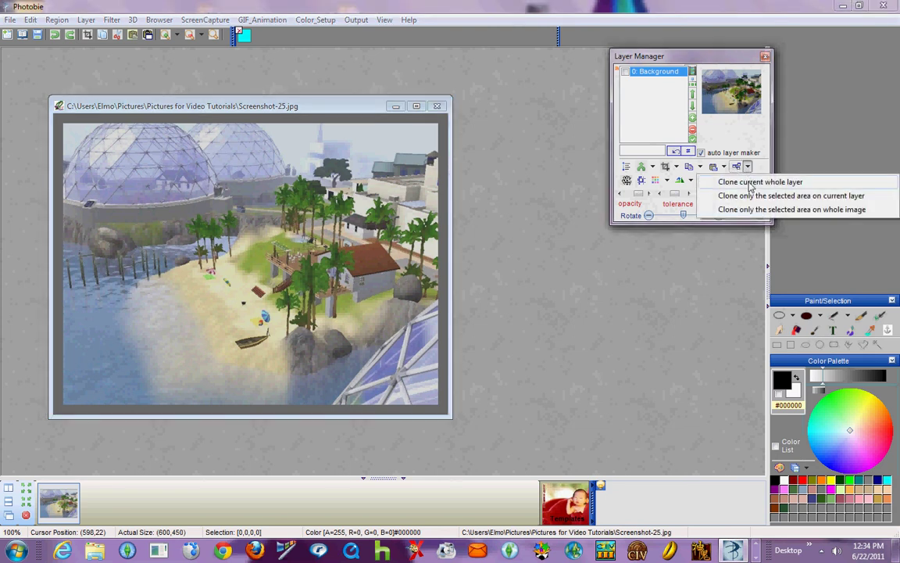
click(750, 182)
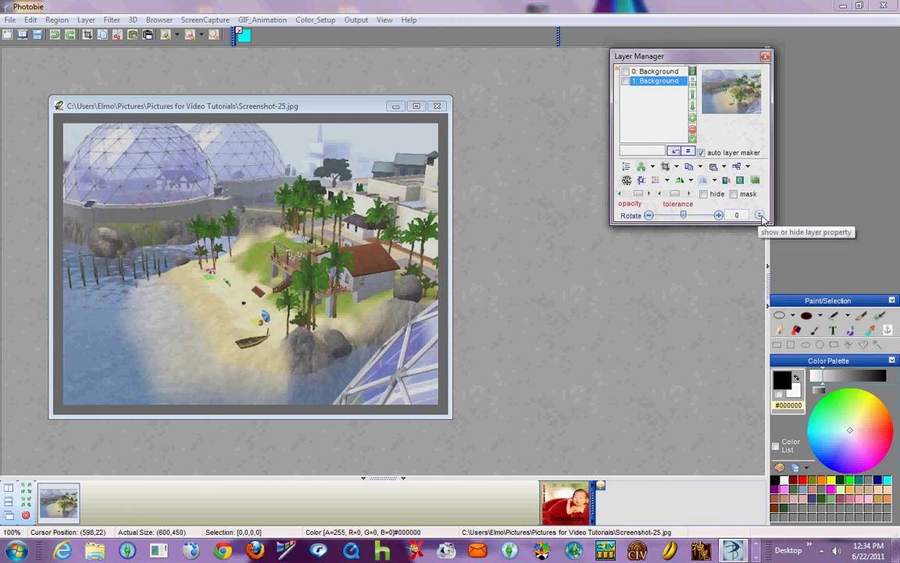
Step: Show the copy layer's properties and set its blend mode to MULTIPLY
click(760, 216)
click(760, 217)
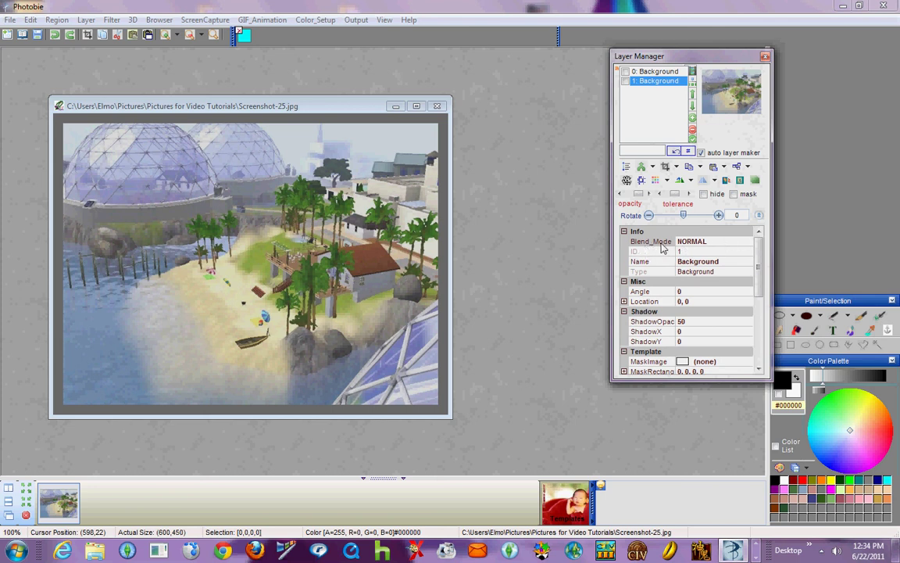
click(746, 242)
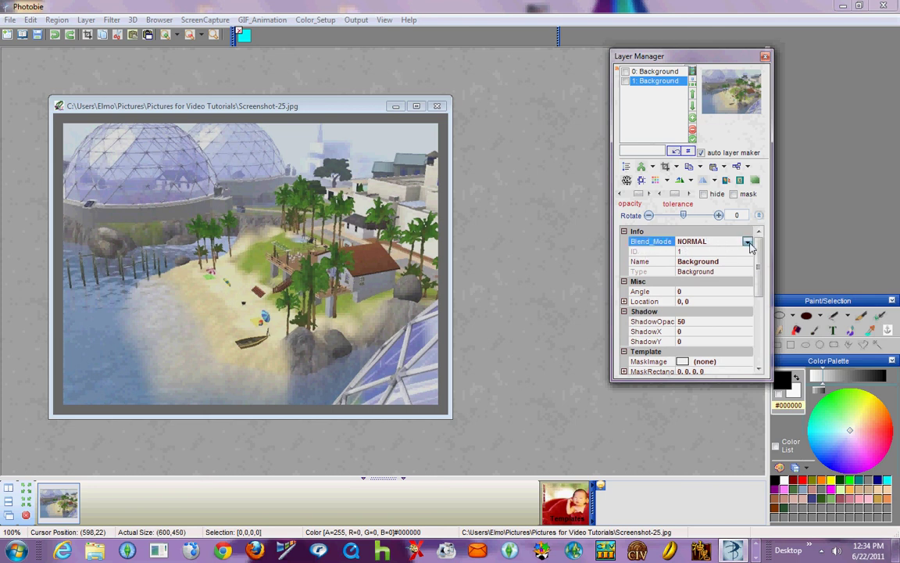
click(747, 242)
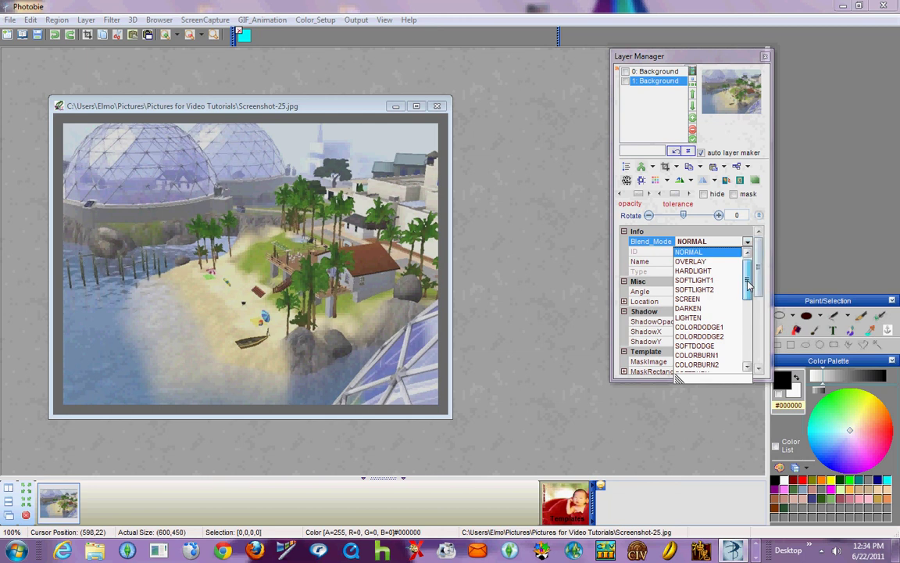
drag(748, 286, 747, 307)
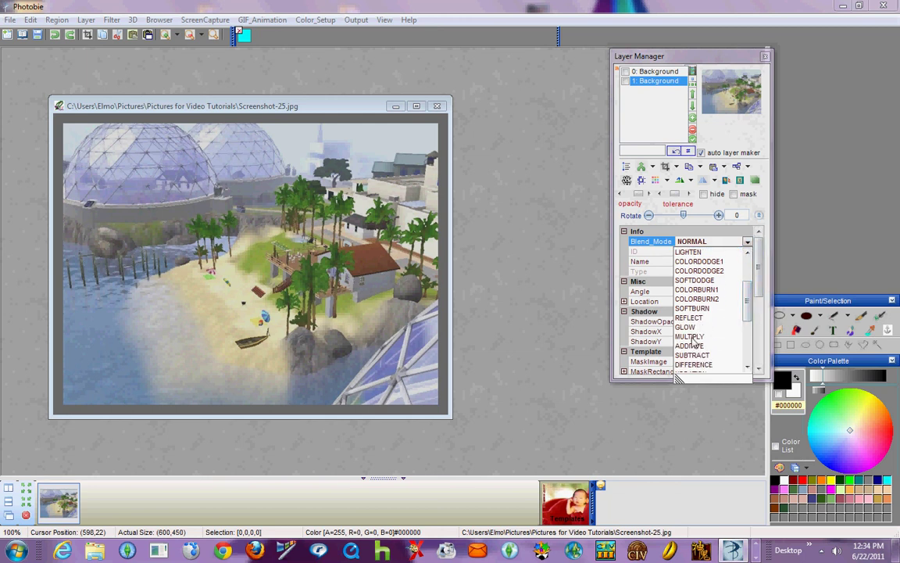
click(691, 337)
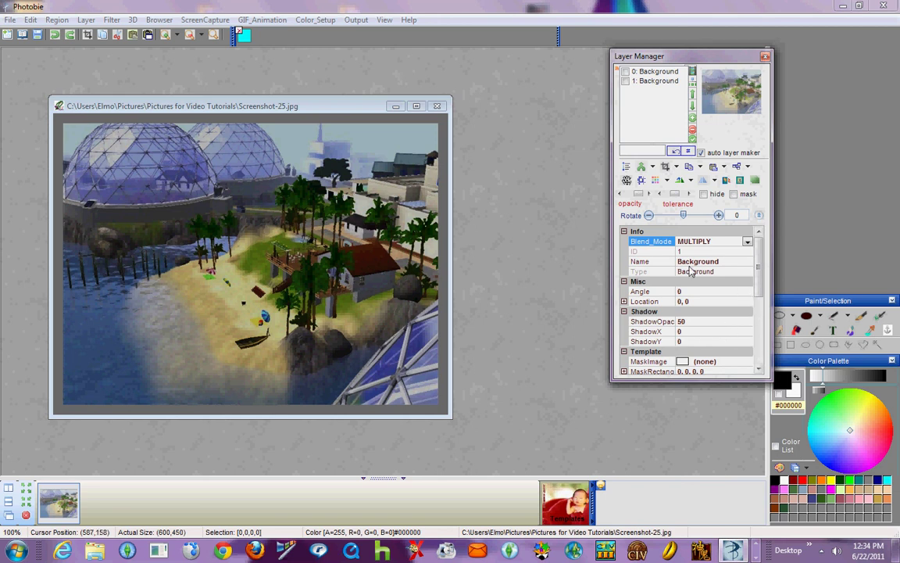
Step: Try the DARKEN and COLORBURN1 blend modes on the copy layer
click(748, 243)
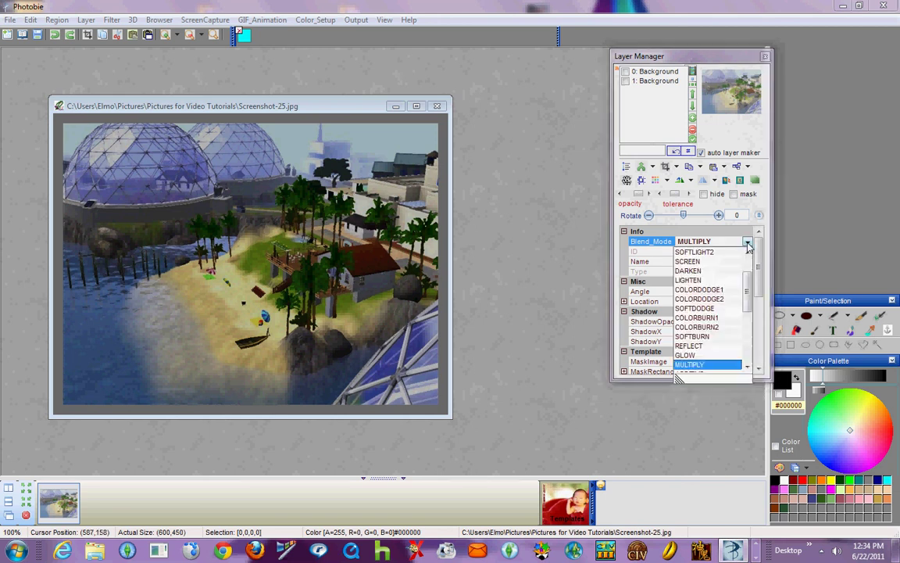
click(689, 272)
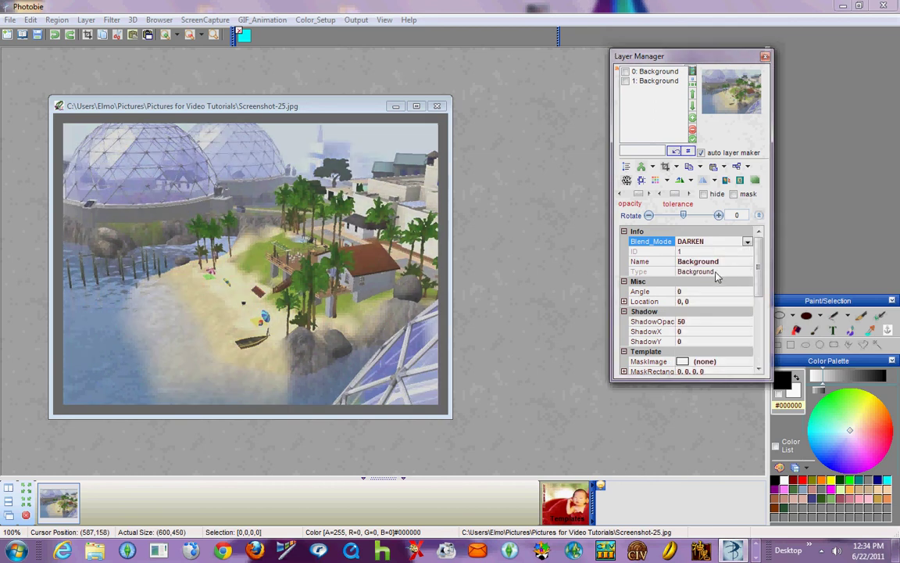
click(747, 243)
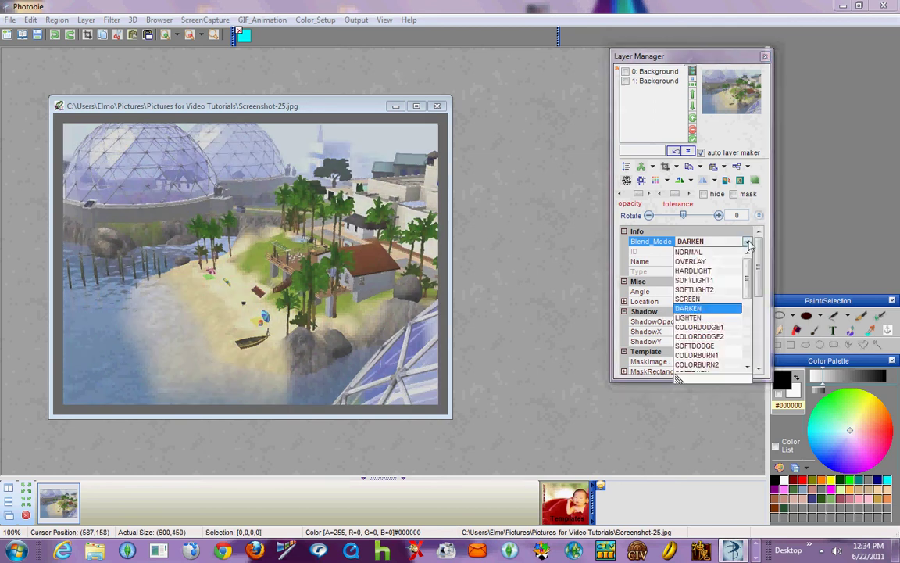
click(707, 355)
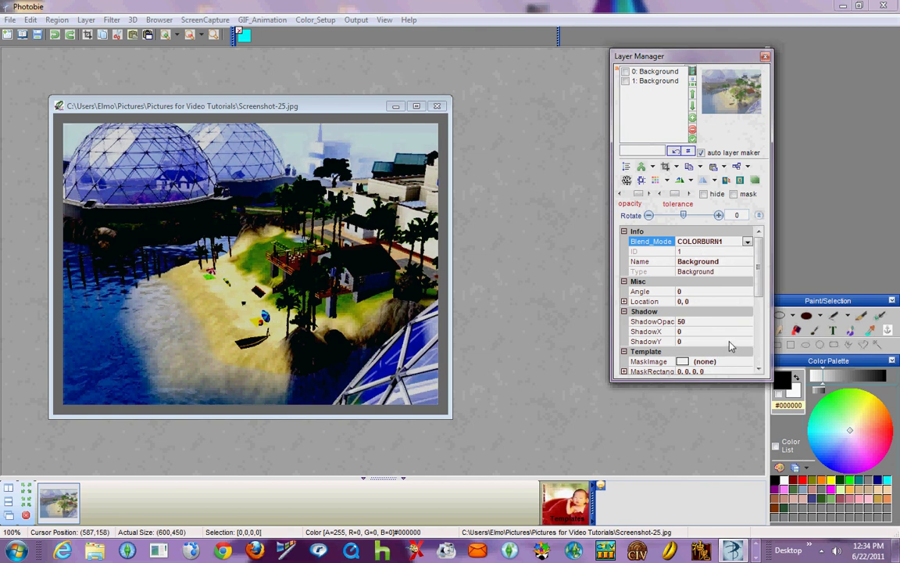
Step: Try DIFFERENCE, then return the copy layer's blend mode to NORMAL
click(747, 243)
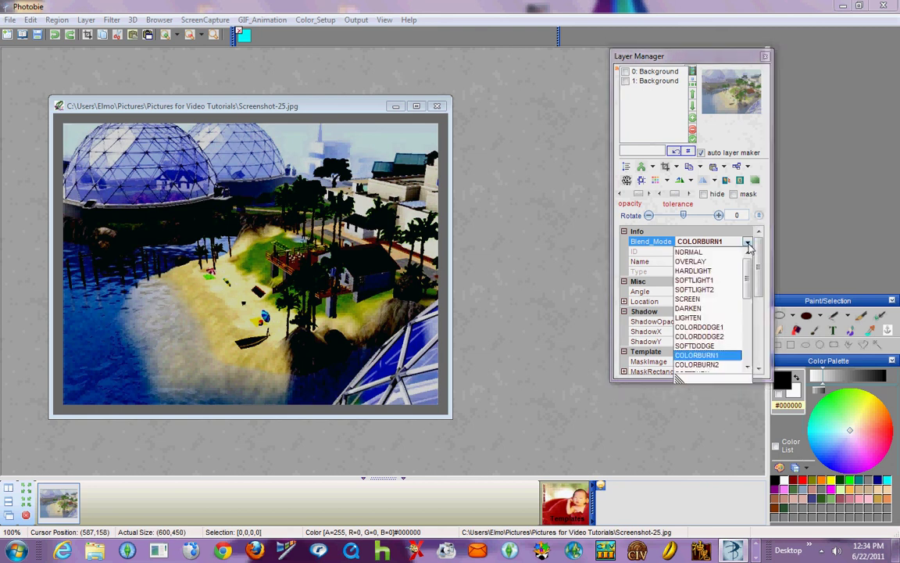
drag(748, 283, 748, 314)
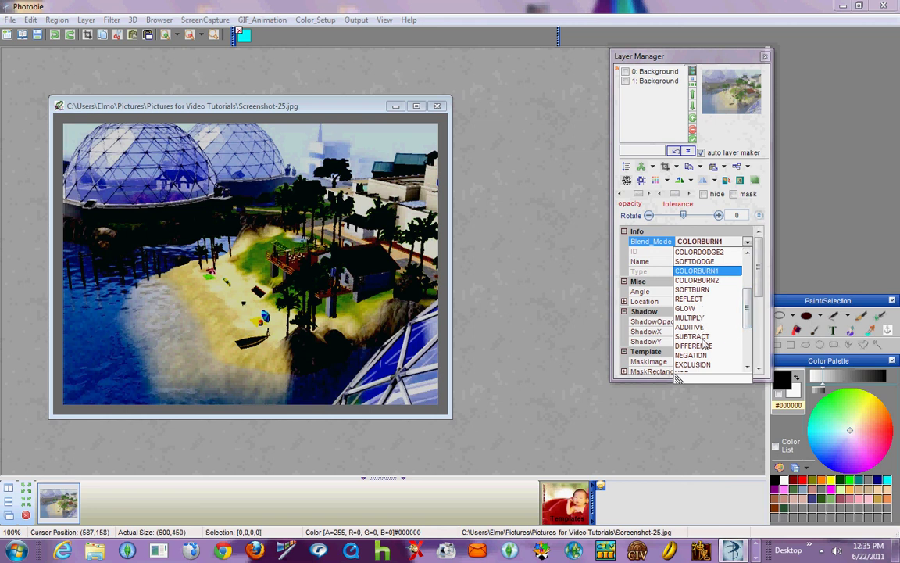
scroll(706, 344, down, 1)
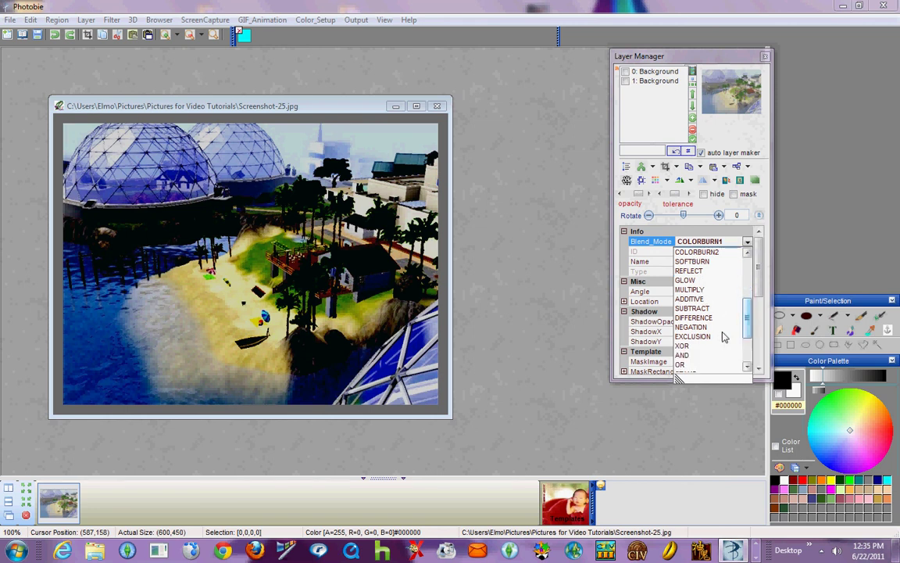
click(703, 319)
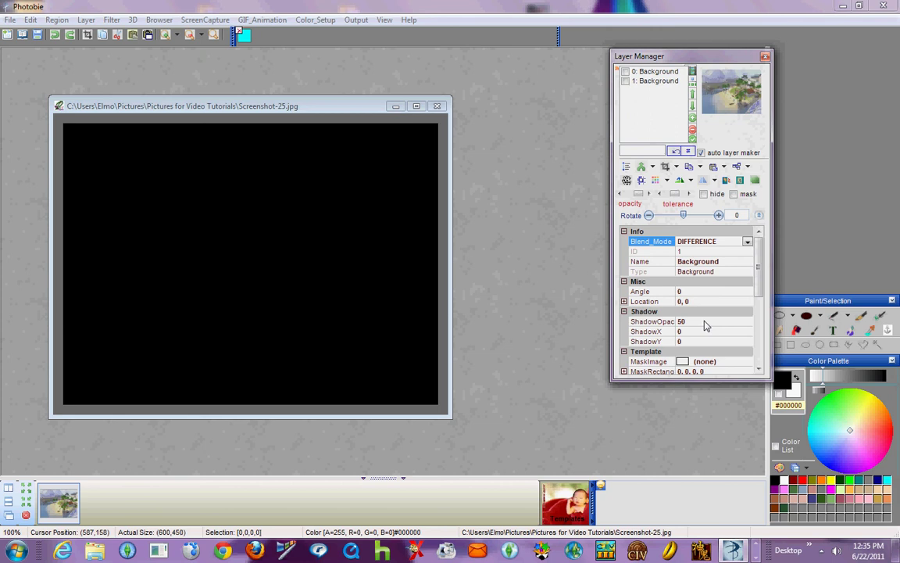
click(747, 243)
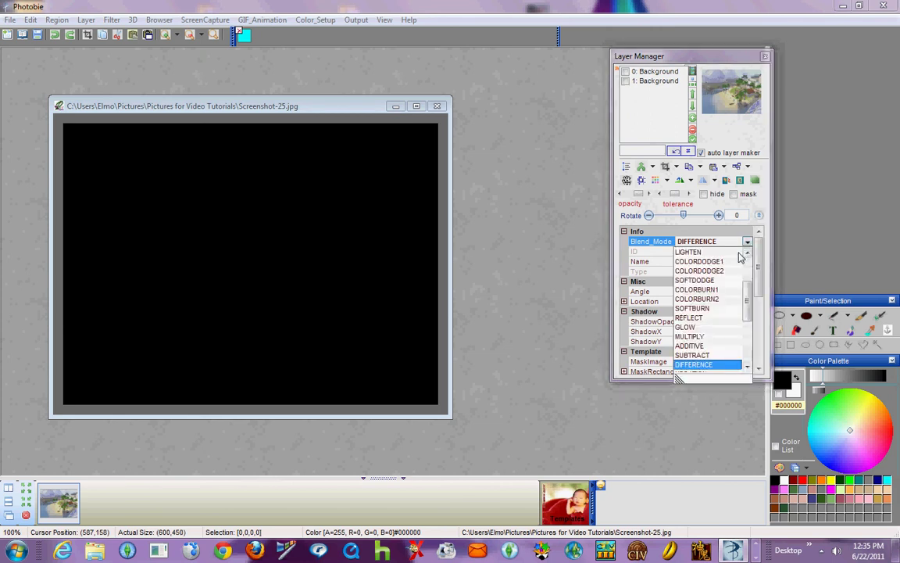
drag(748, 301, 743, 263)
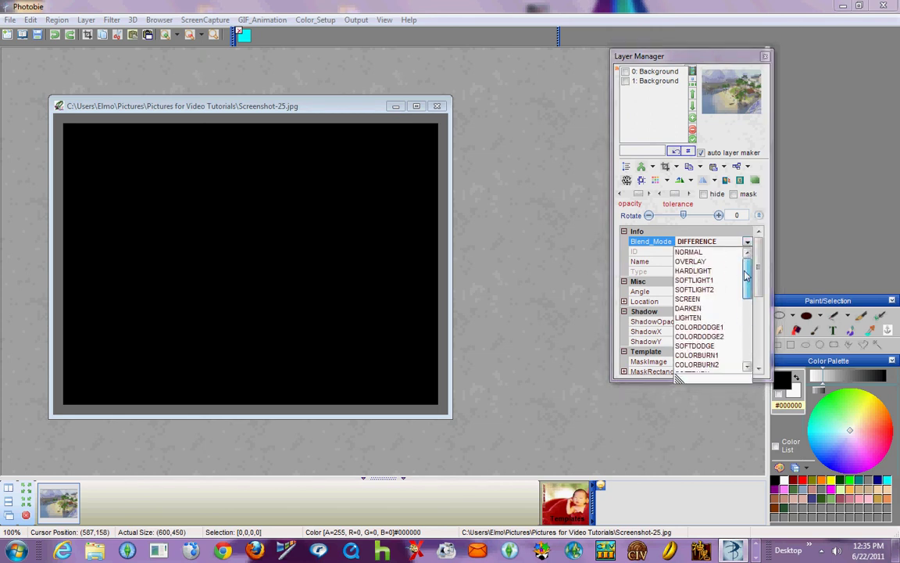
click(689, 251)
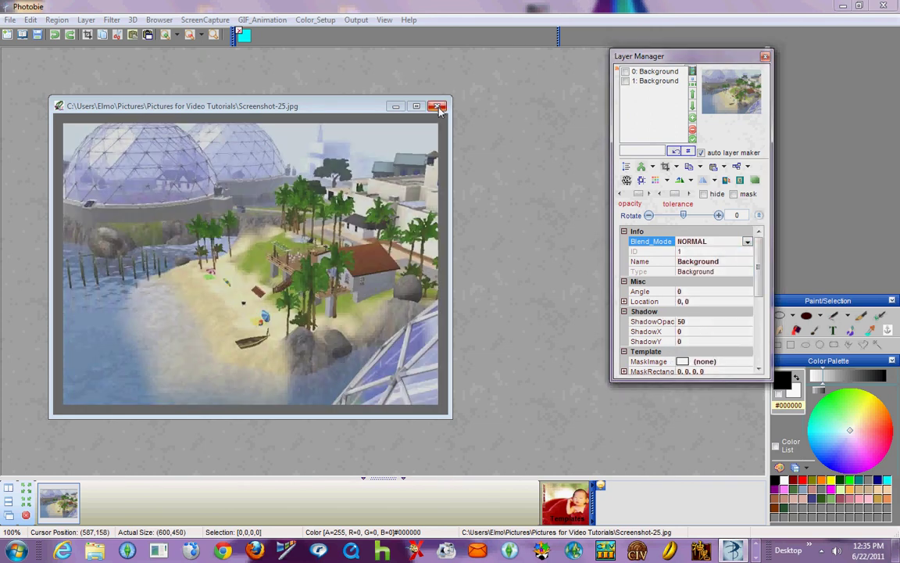
Step: Close the beach shot and open the night scene Screenshot-27.jpg
click(439, 107)
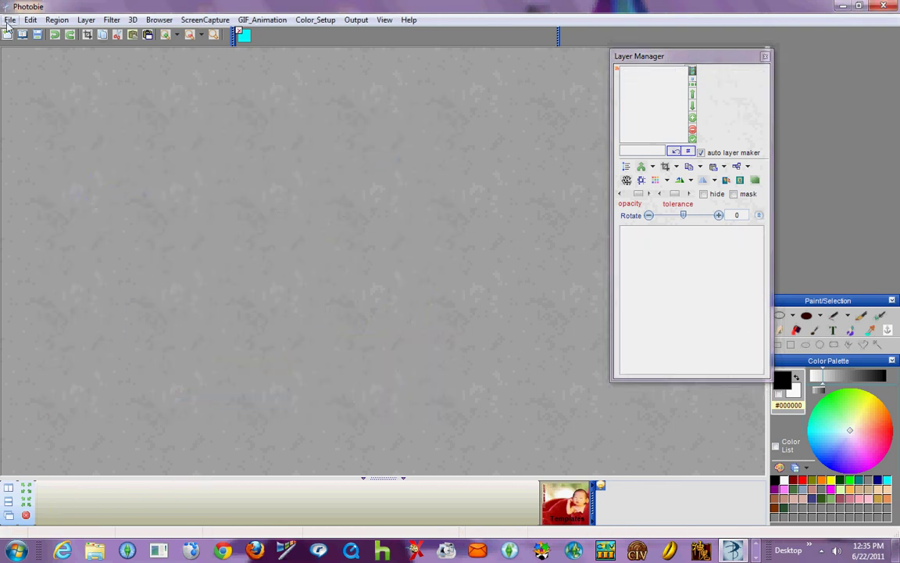
click(10, 20)
click(30, 48)
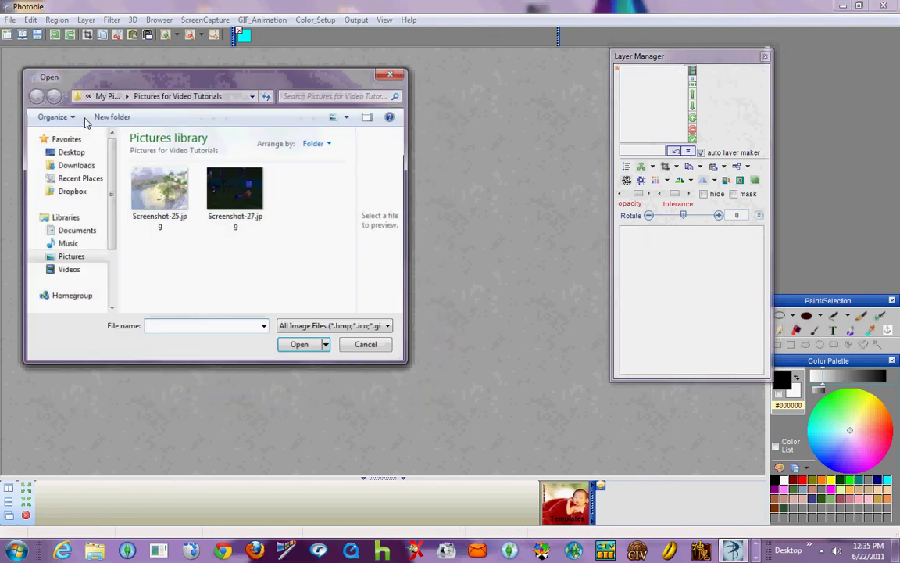
click(164, 197)
click(234, 189)
click(300, 346)
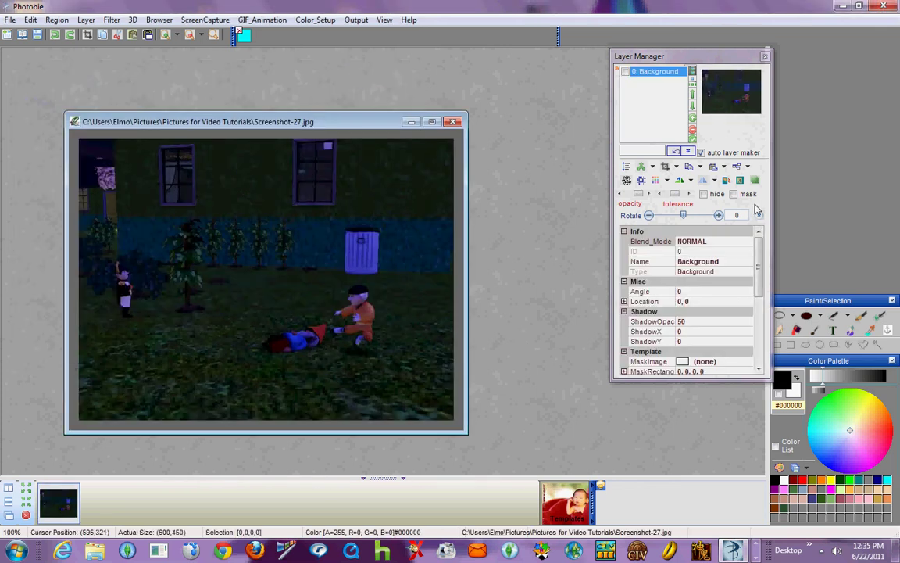
Step: Duplicate the night scene's layer and try SCREEN and SOFTDODGE blend modes on the copy
click(675, 151)
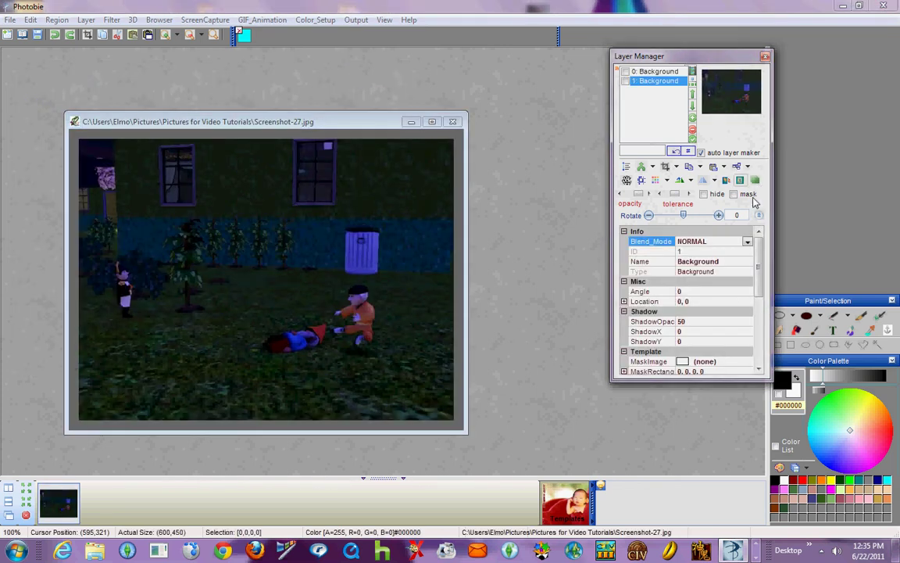
click(747, 244)
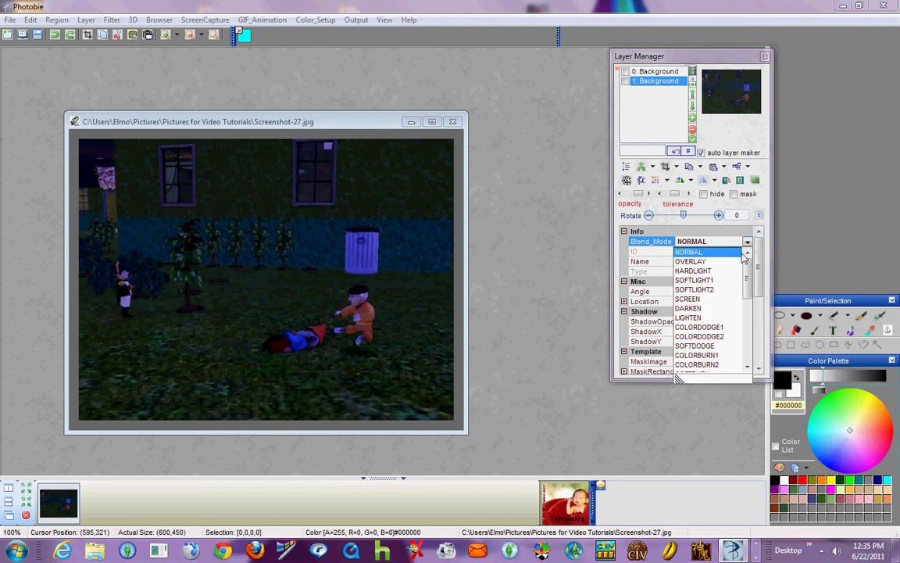
click(698, 304)
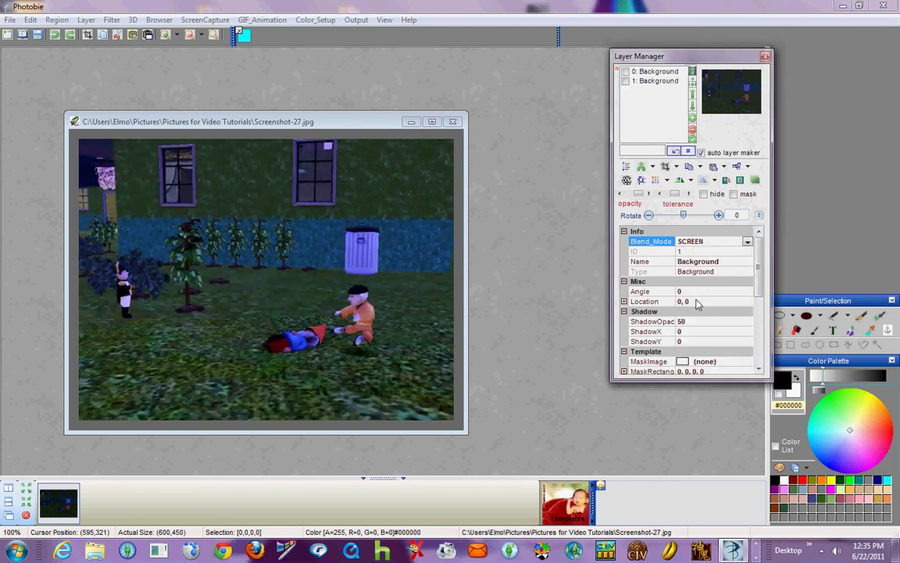
click(747, 241)
scroll(749, 311, down, 3)
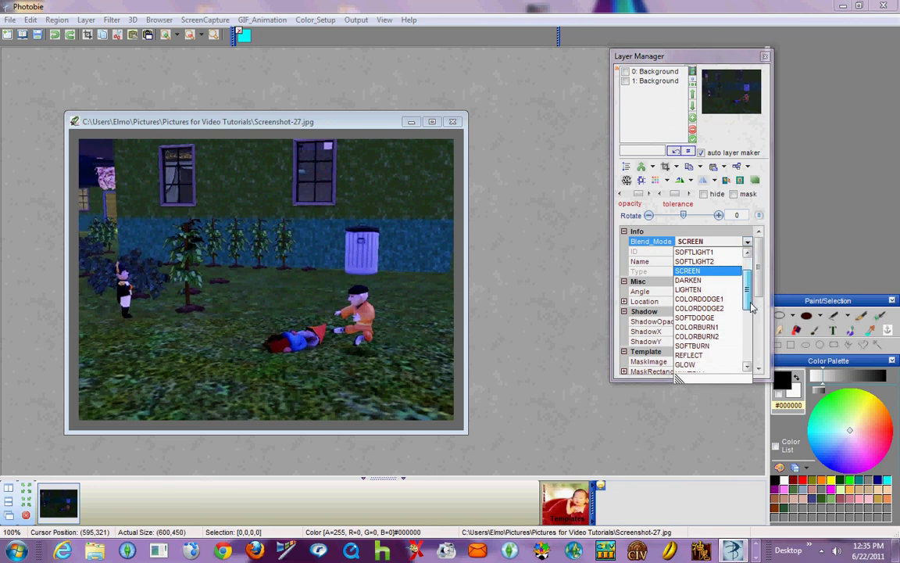
scroll(750, 312, down, 2)
scroll(753, 315, down, 2)
scroll(752, 314, down, 1)
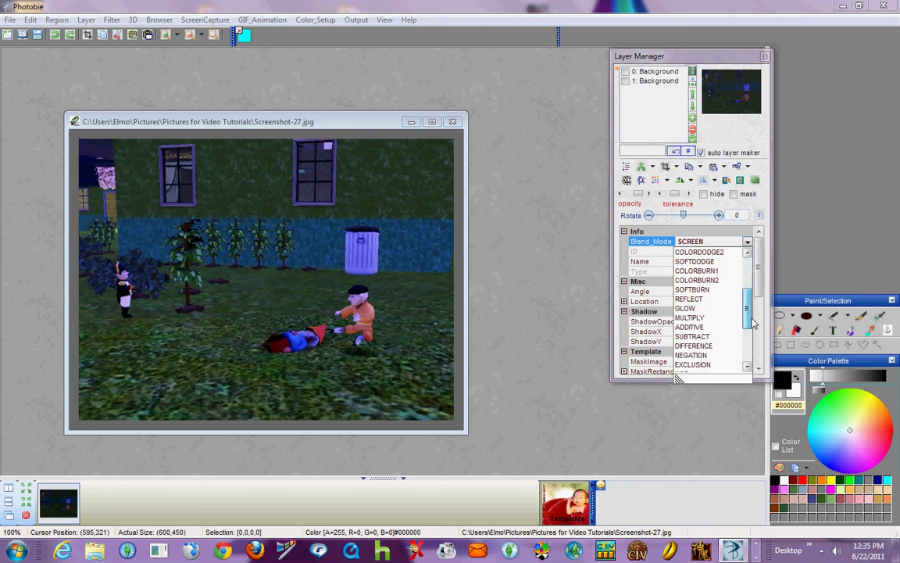
scroll(699, 301, up, 1)
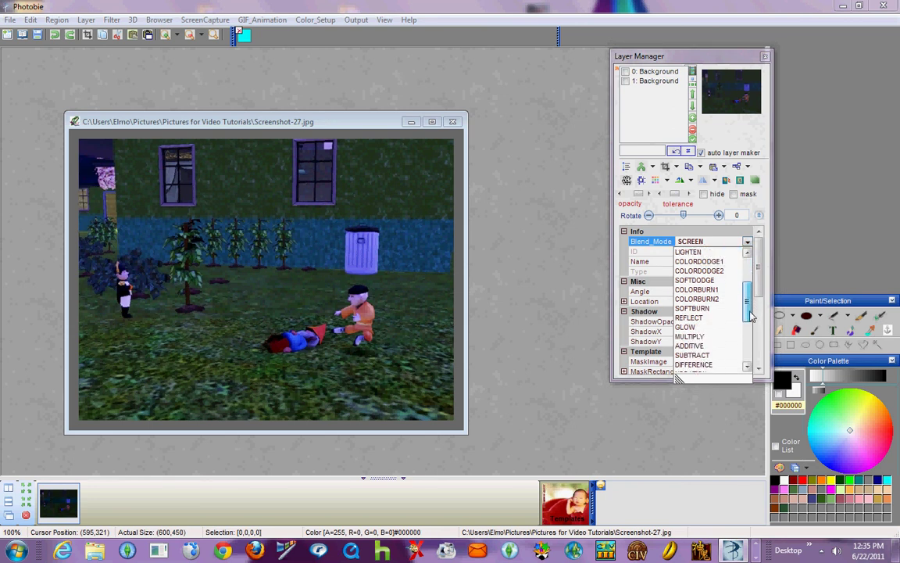
click(693, 281)
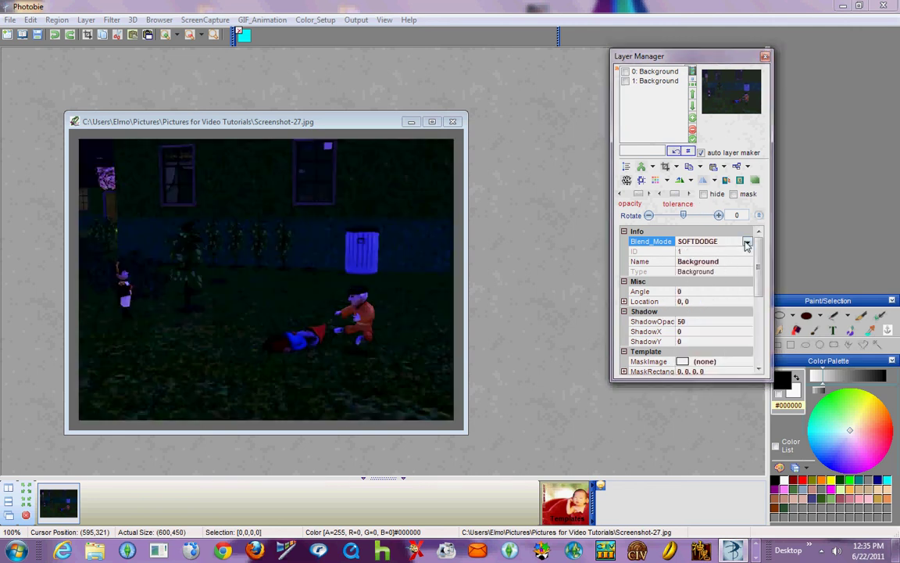
Step: Switch the copy's blend mode to COLORDODGE1, then ADDITIVE, to brighten the garden
click(747, 244)
click(698, 330)
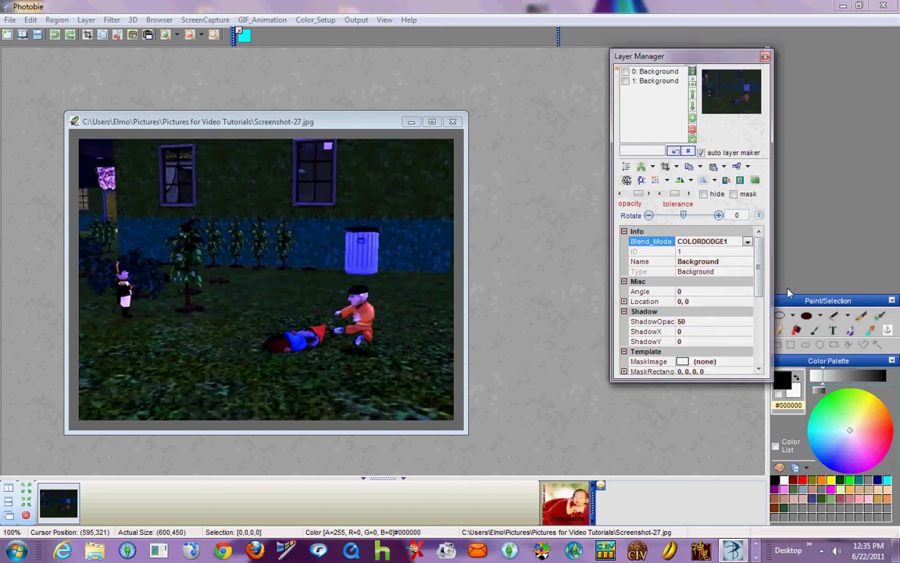
click(747, 243)
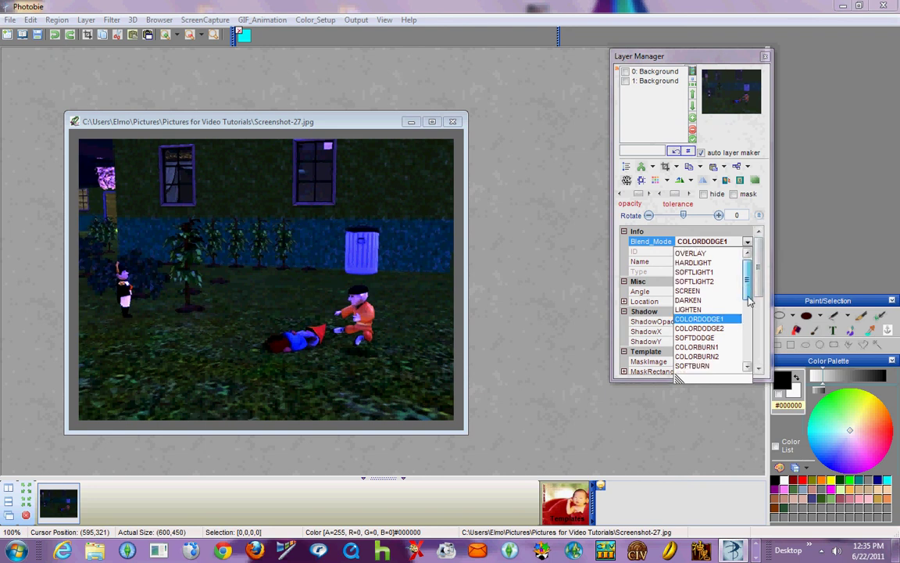
drag(745, 287, 755, 329)
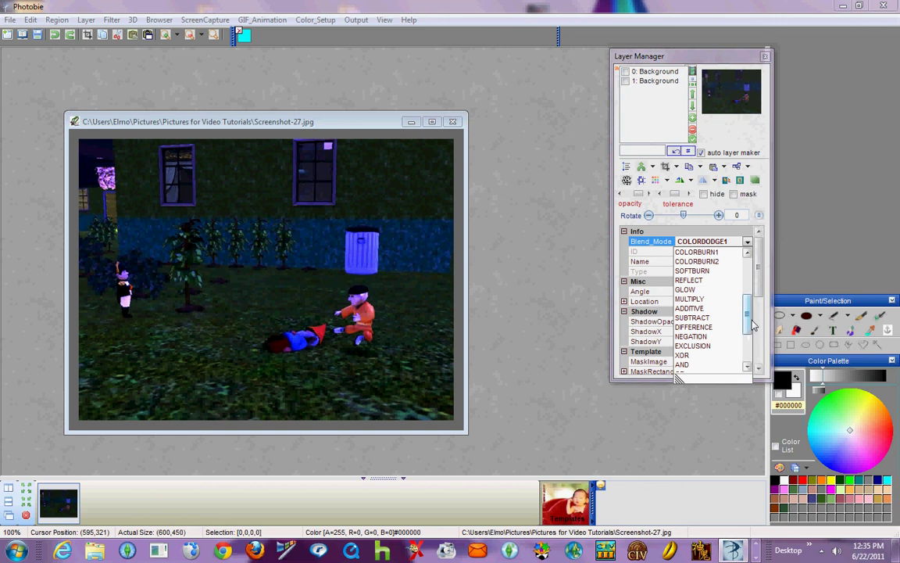
click(687, 307)
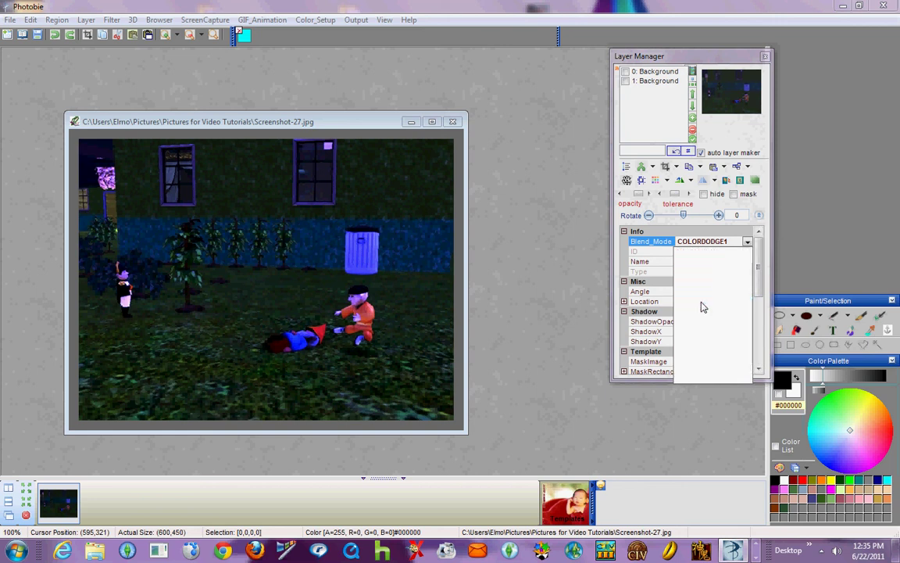